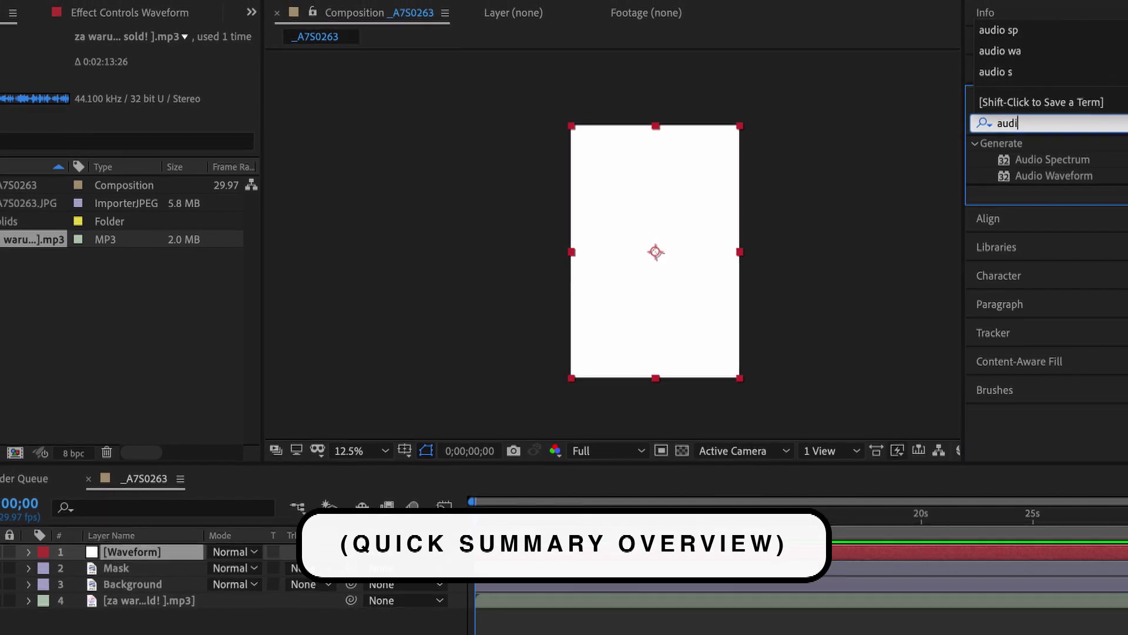
type("e")
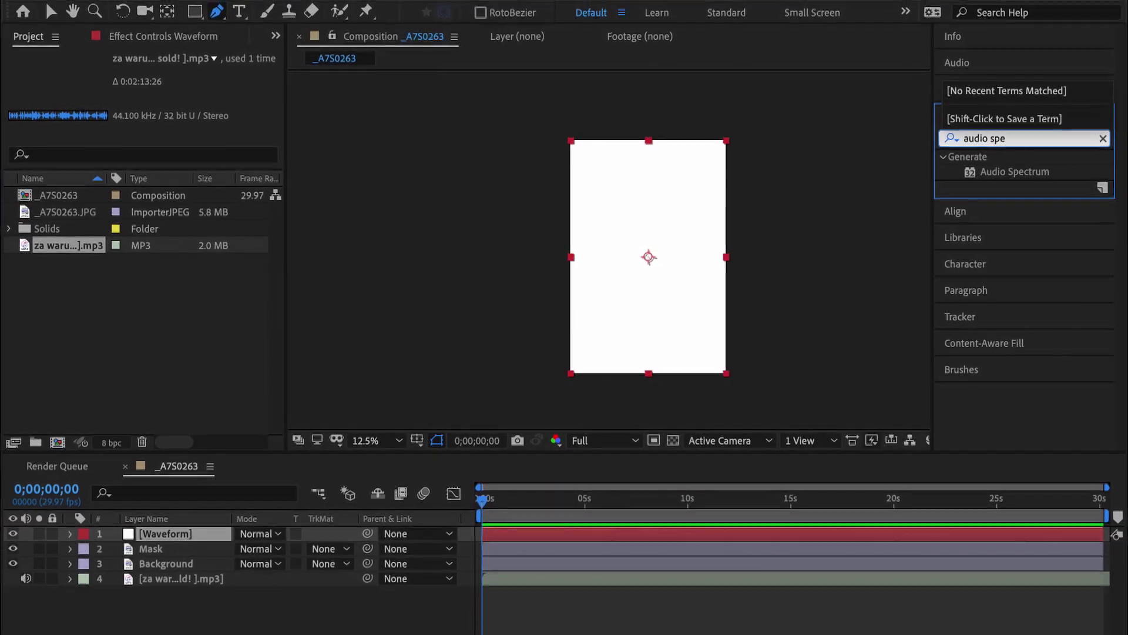
Recap the finished look: Audio Spectrum applied to Waveform, with Waveform moved beneath Mask
left_click_drag(1030, 181, 234, 518)
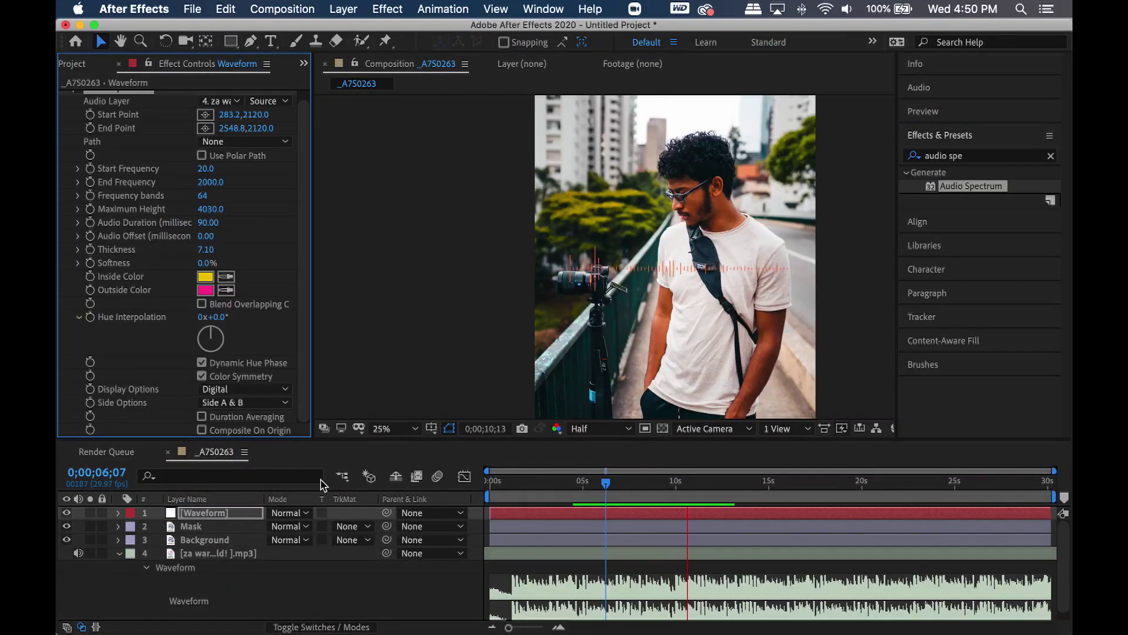
left_click_drag(227, 517, 229, 544)
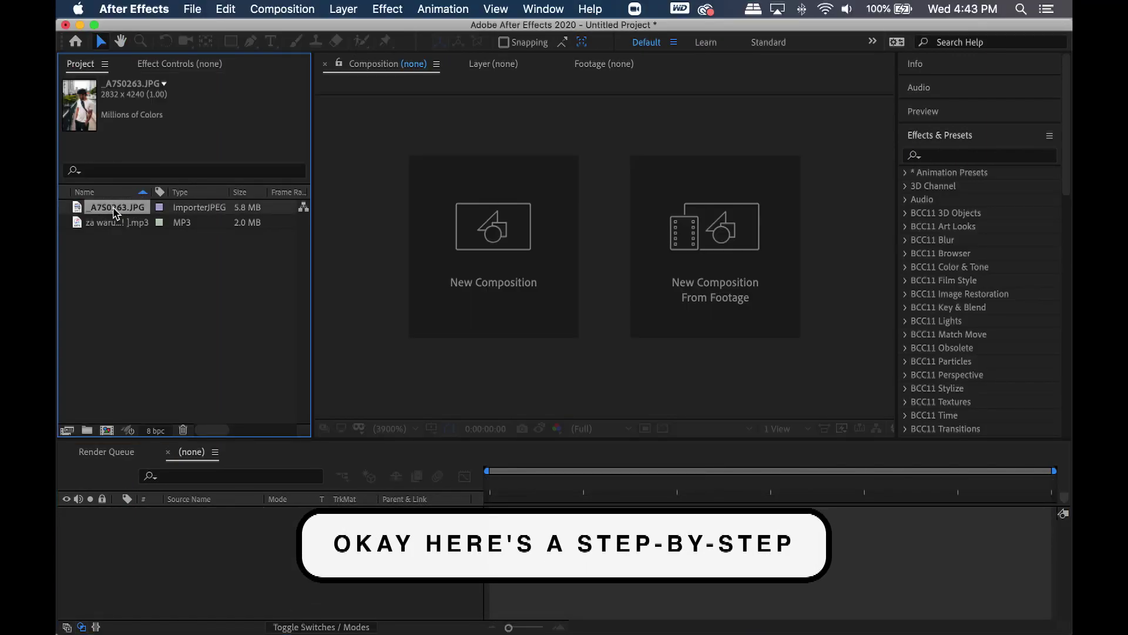
Create a composition from the portrait JPG, duplicate the layer, and name the top copy Mask
left_click_drag(104, 342, 107, 430)
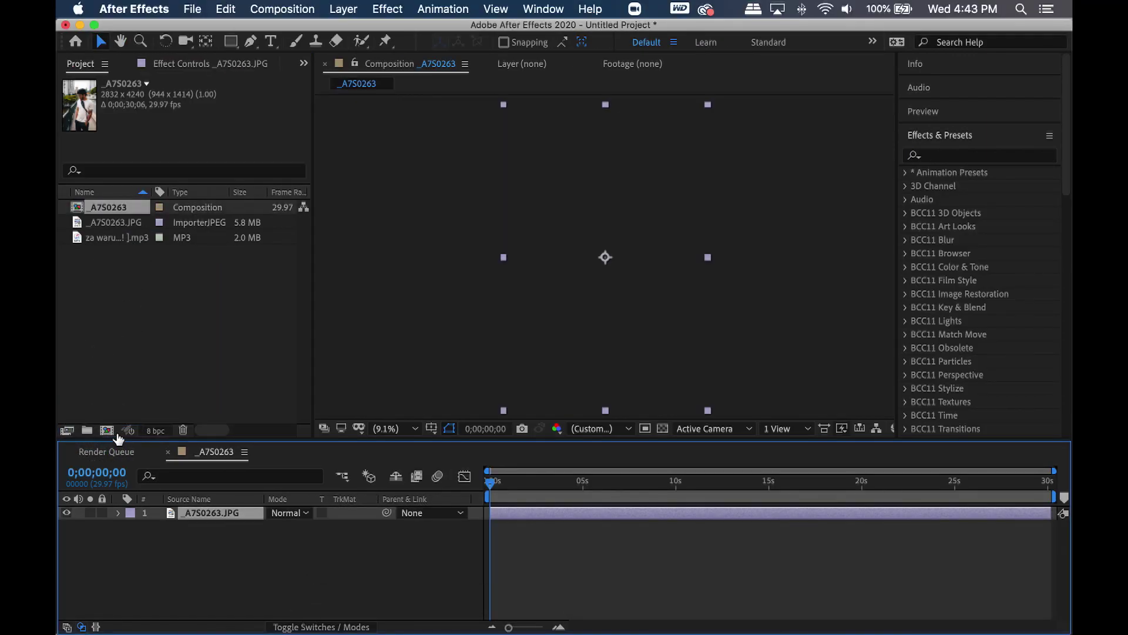
key("ctrl+d")
left_click(232, 511)
key("Return")
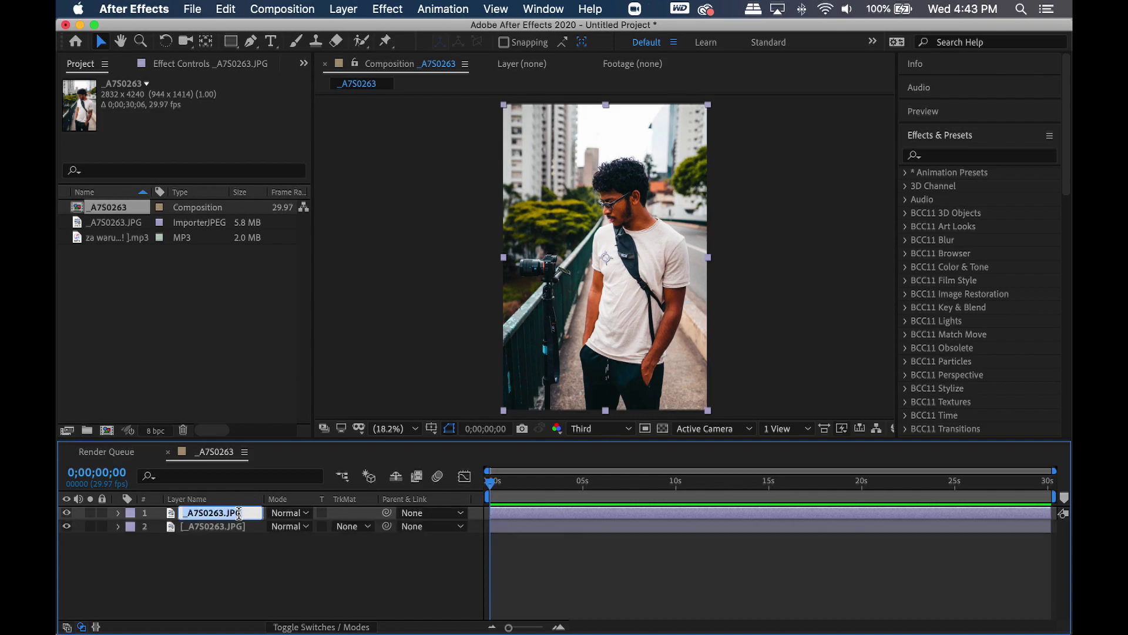
type("Mask")
key("Return")
Rename the second photo layer Background and reselect the Mask layer
left_click(212, 527)
key("Return")
type("Background")
key("Return")
left_click(236, 514)
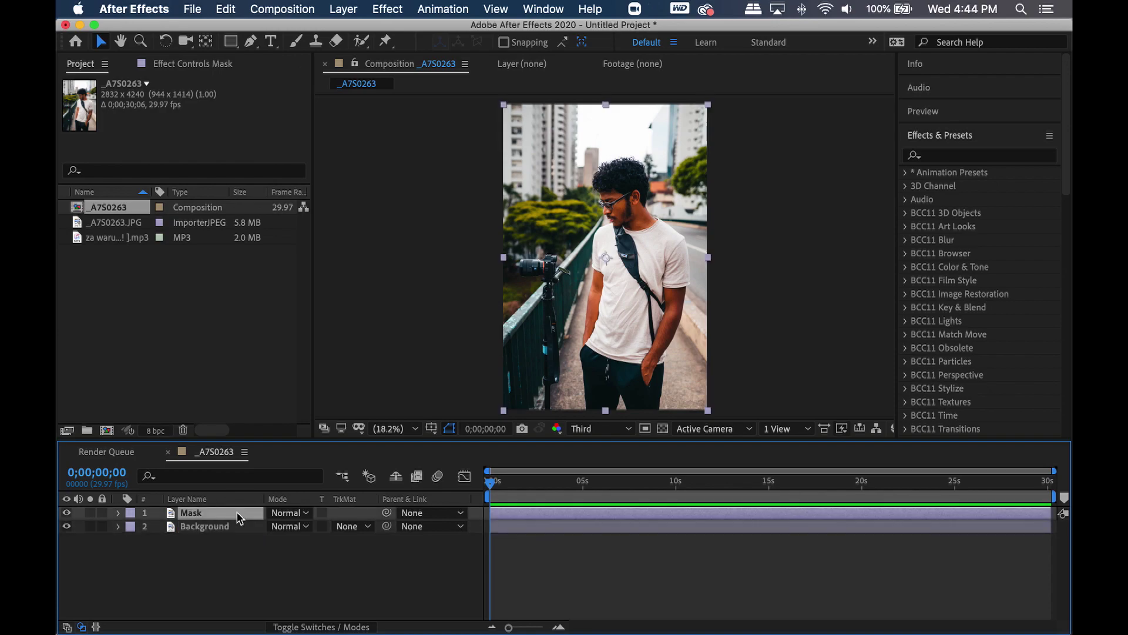
Trace a Pen-tool mask around the man and camera at full preview quality, zoomed in
key("g")
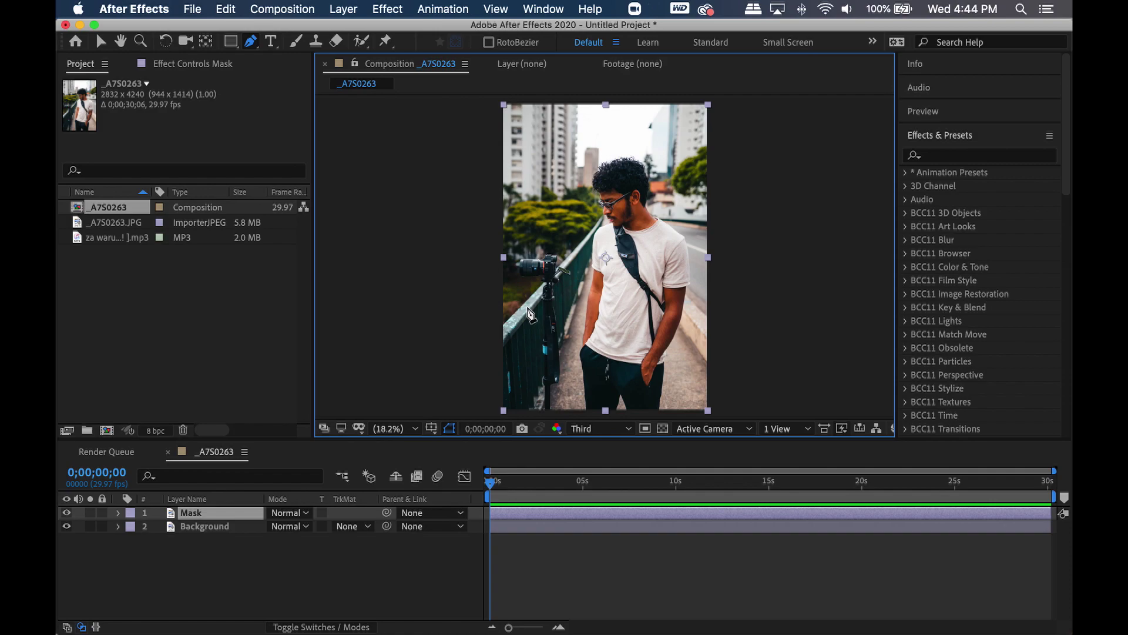
left_click(526, 307)
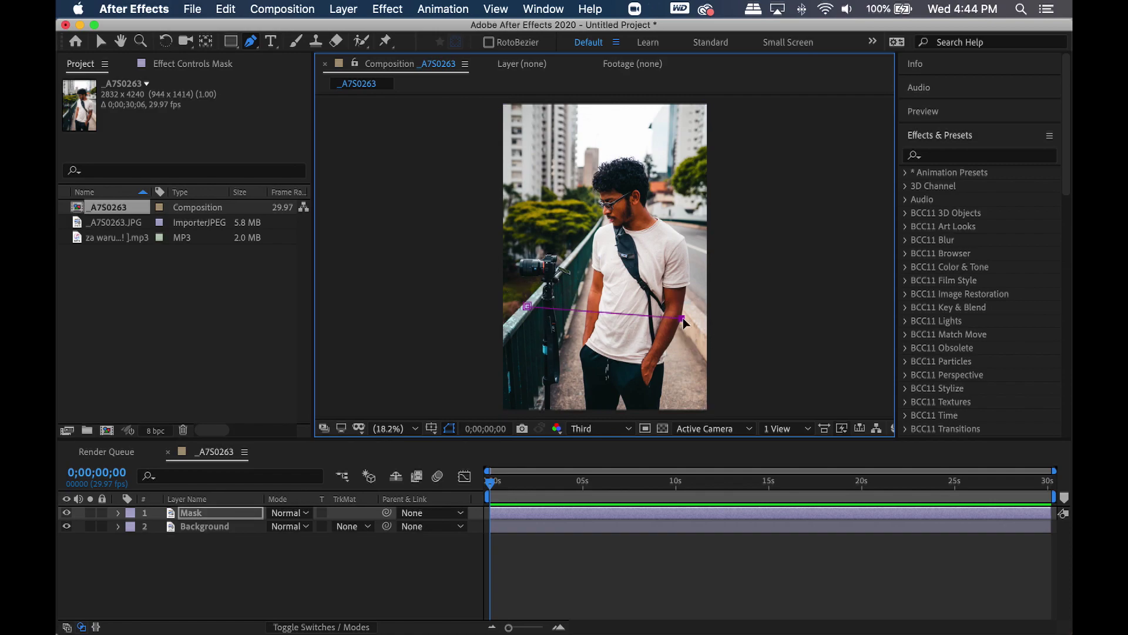
scroll(683, 326, "up", 5)
left_click_drag(640, 360, 572, 326)
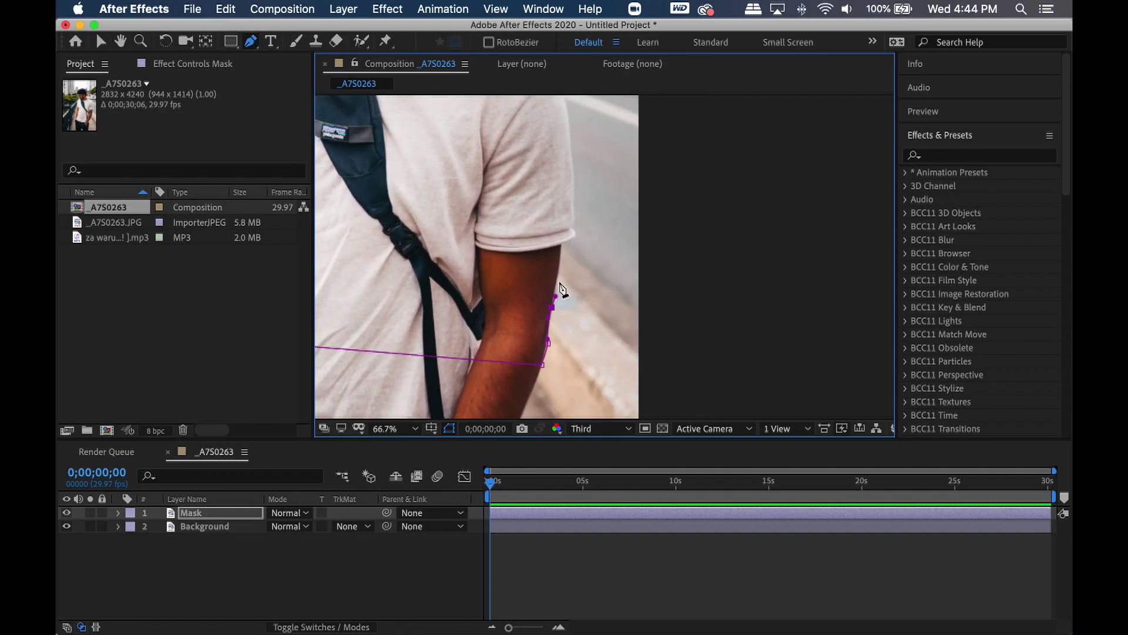
scroll(567, 259, "up", 3)
left_click(582, 429)
left_click(593, 465)
scroll(564, 265, "down", 6)
scroll(547, 175, "up", 4)
scroll(547, 174, "down", 5)
scroll(547, 175, "up", 2)
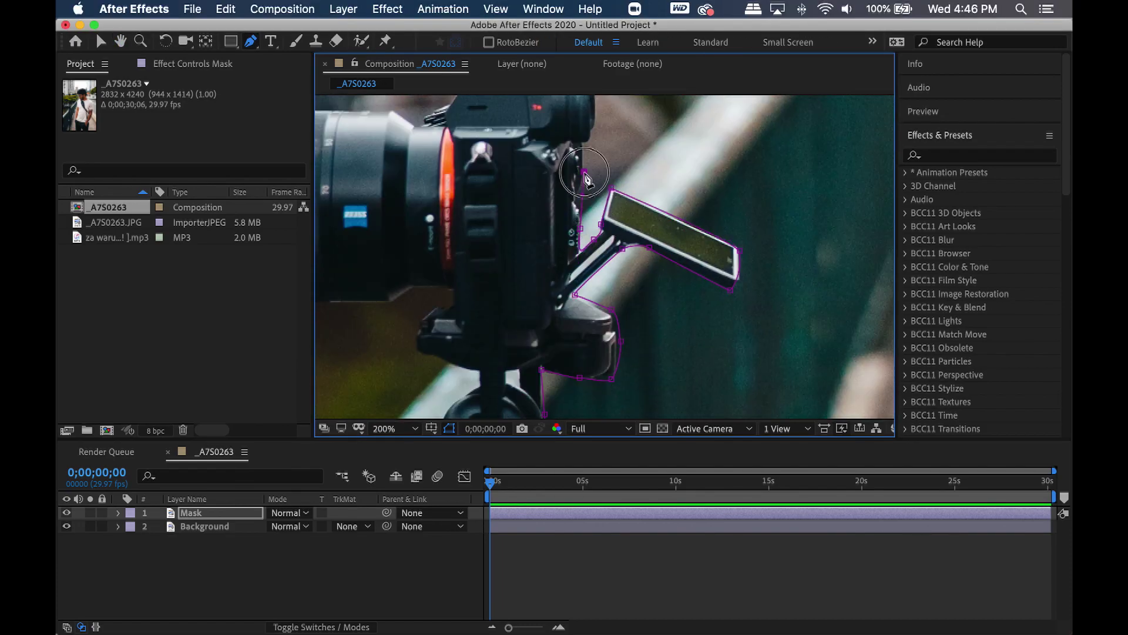
scroll(779, 372, "left", 6)
scroll(779, 372, "down", 8)
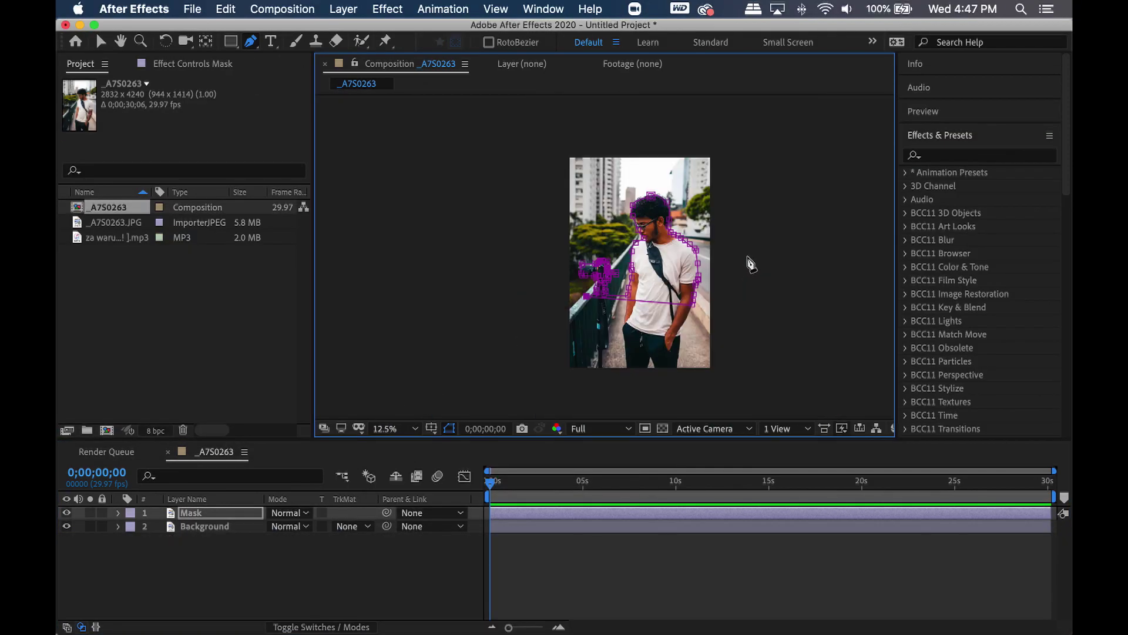
Add the MP3 to the timeline and create a white solid named Waveform on top
left_click_drag(117, 238, 236, 539)
right_click(302, 452)
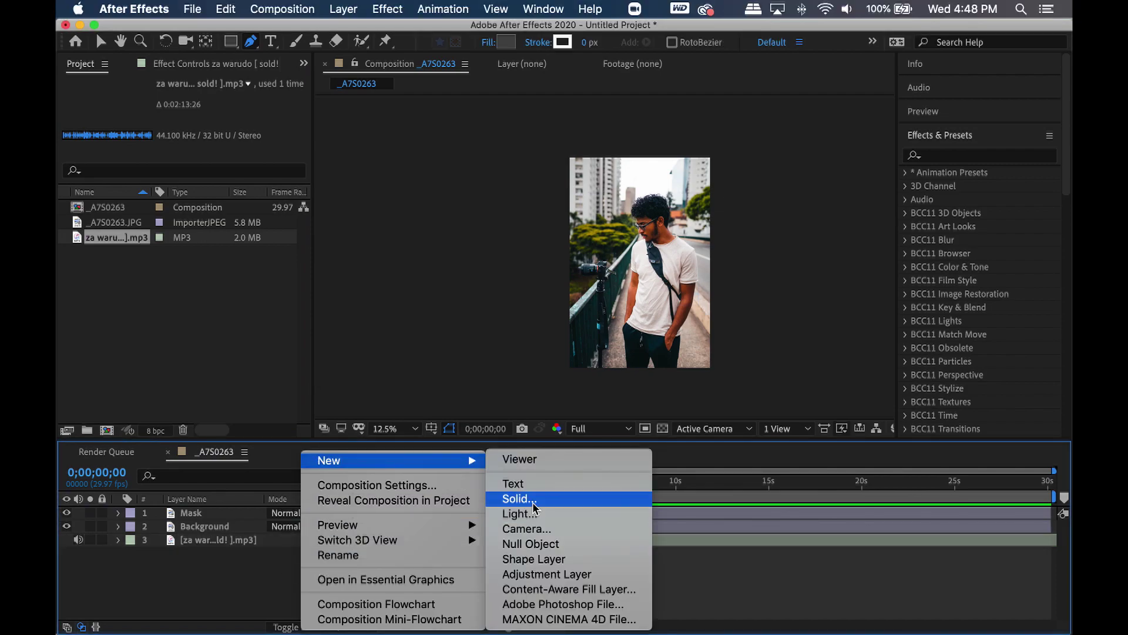
left_click(534, 504)
type("Waveform")
key("Return")
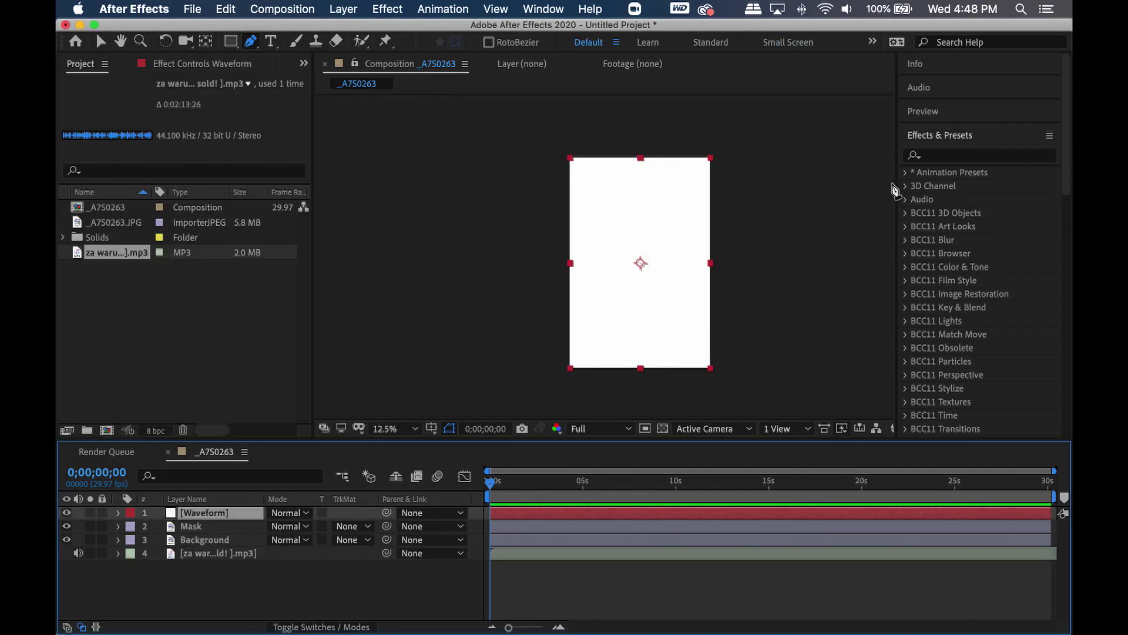
Apply Audio Spectrum to the Waveform layer, using the MP3 as its Audio Layer
left_click(951, 156)
type("audio spe")
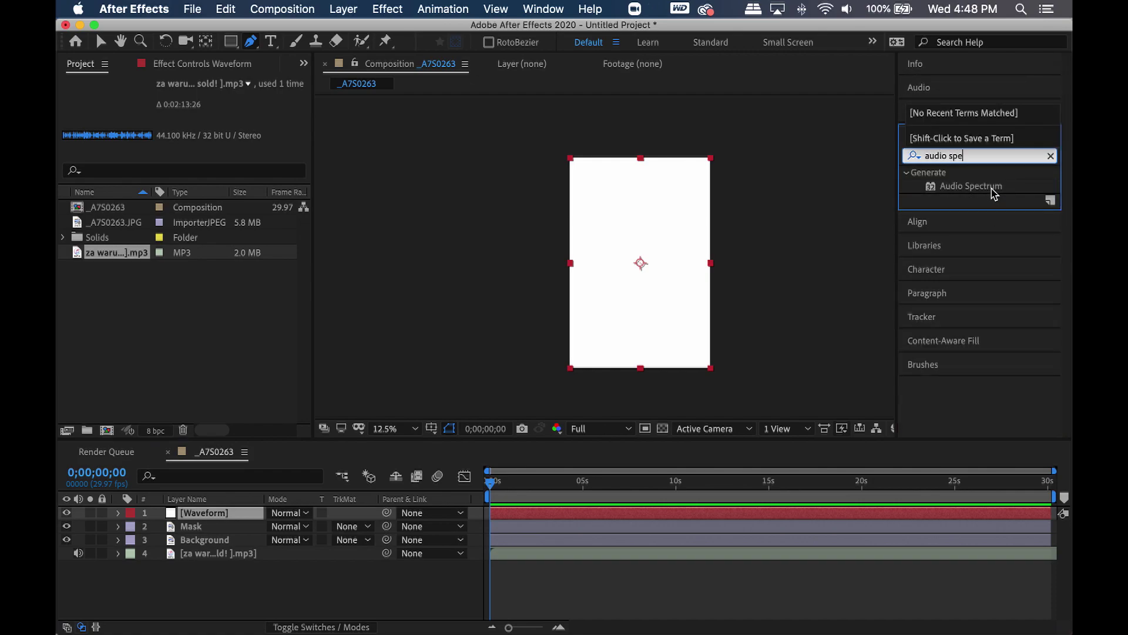
left_click_drag(992, 193, 234, 517)
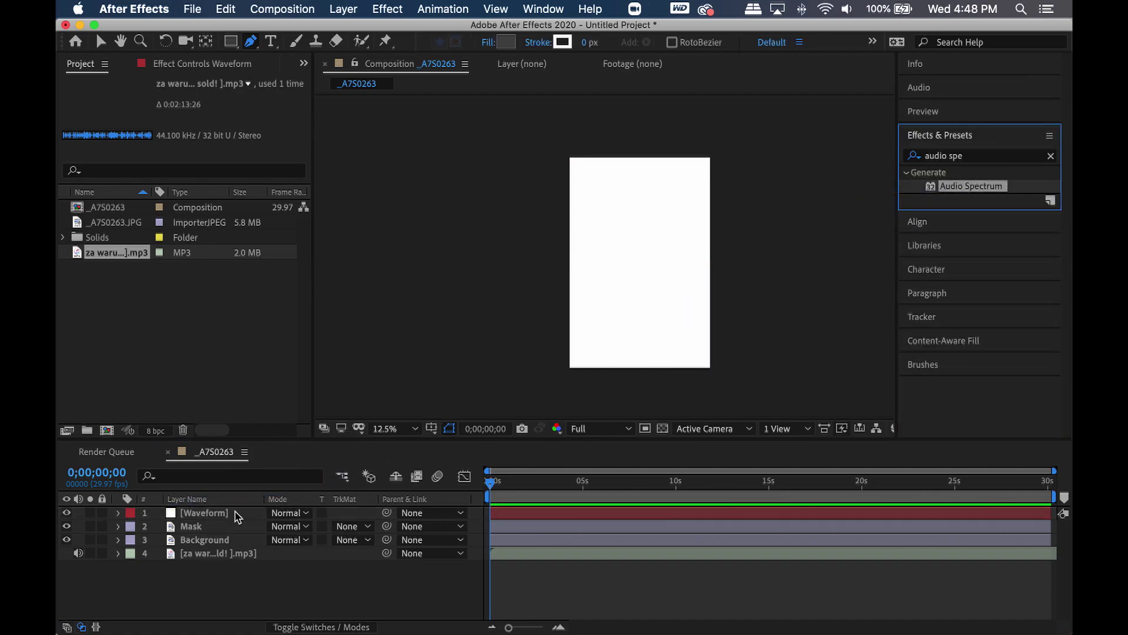
left_click(220, 110)
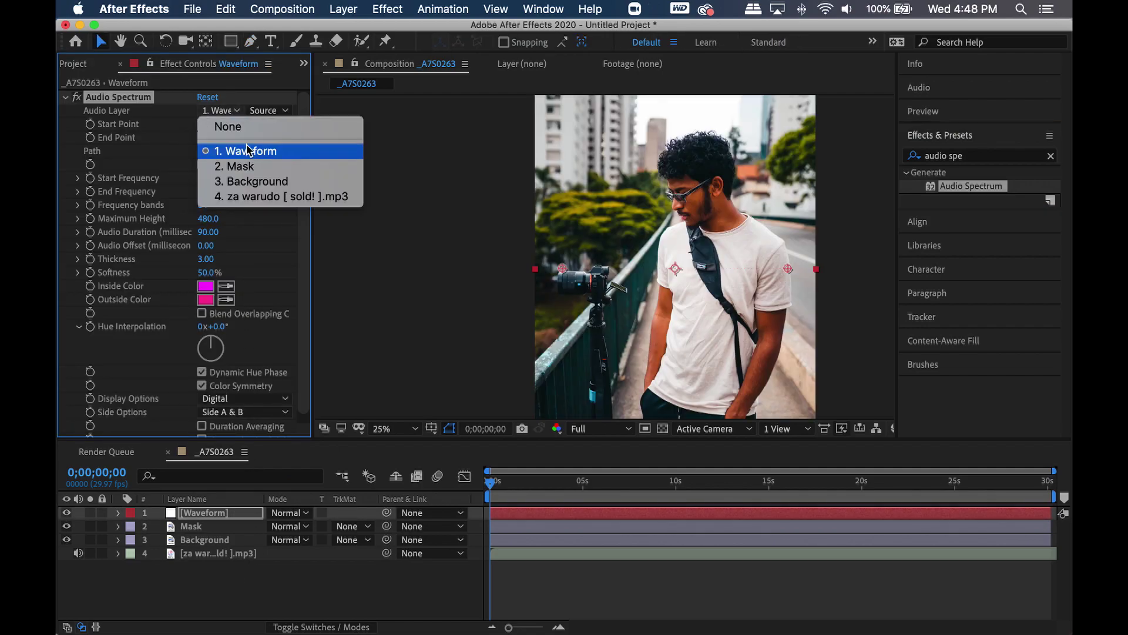
left_click(261, 196)
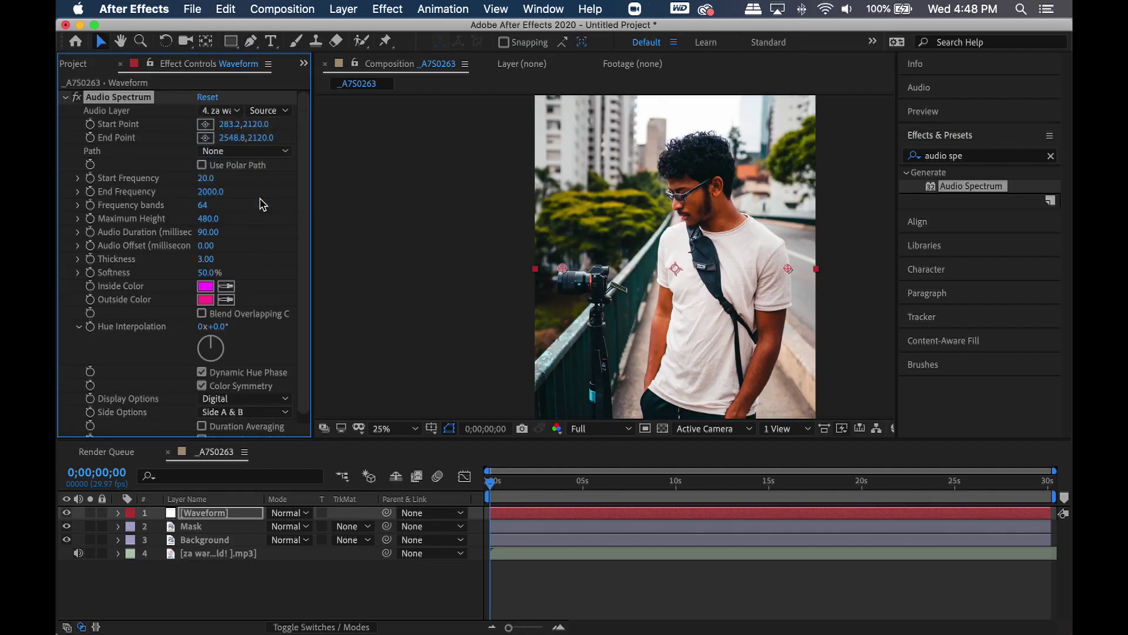
Preview the composition and reveal the MP3 layer's audio waveform
key("space")
left_click(533, 553)
key("l")
key("l")
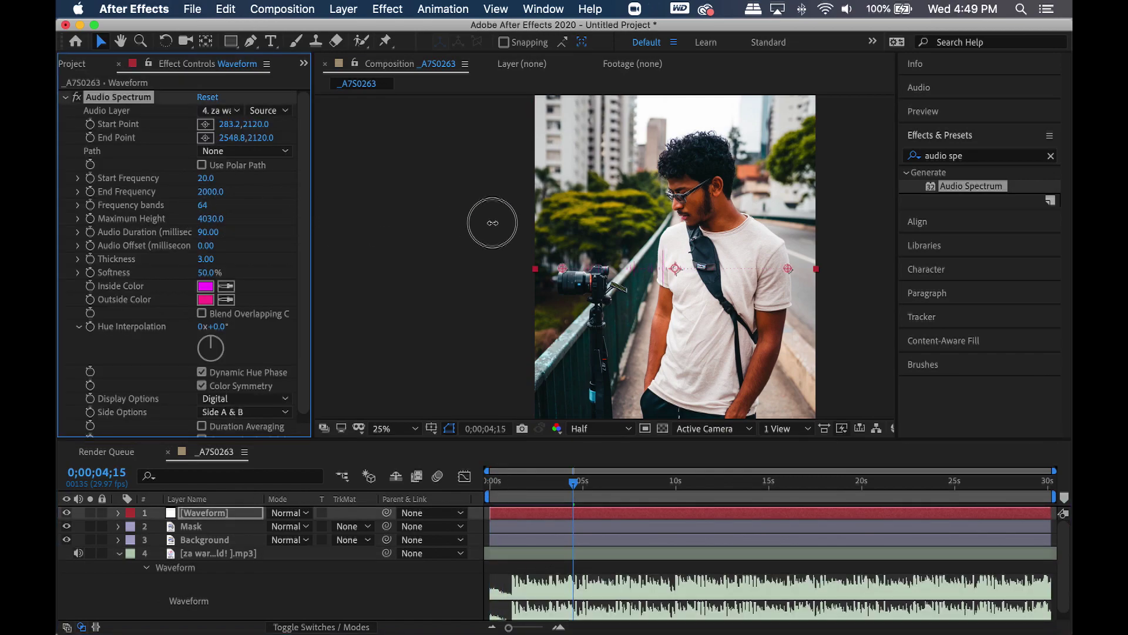
Raise the spectrum's Maximum Height and Thickness, and try a yellow Inside colour
left_click_drag(208, 222, 490, 219)
mouse_move(213, 258)
left_mouse_down()
mouse_move(232, 254)
mouse_move(110, 271)
left_mouse_up()
scroll(608, 276, "up", 4)
scroll(651, 266, "down", 4)
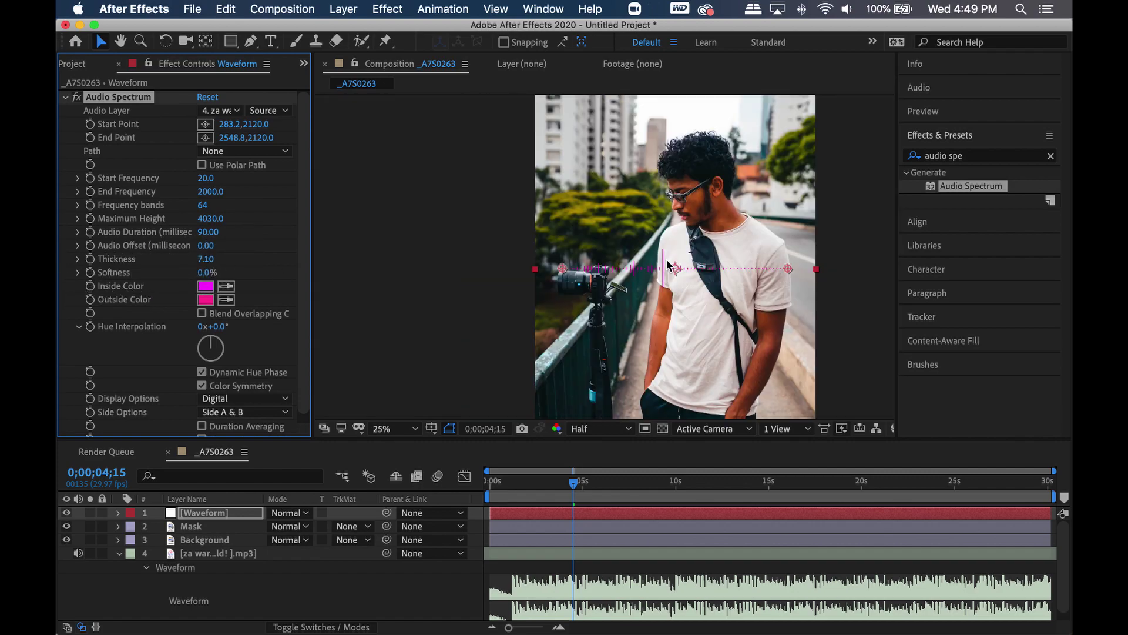
left_click(204, 289)
left_click_drag(129, 192, 94, 159)
Move Waveform beneath the Mask layer and extend the spectrum's End Point to the frame edge
left_click(419, 124)
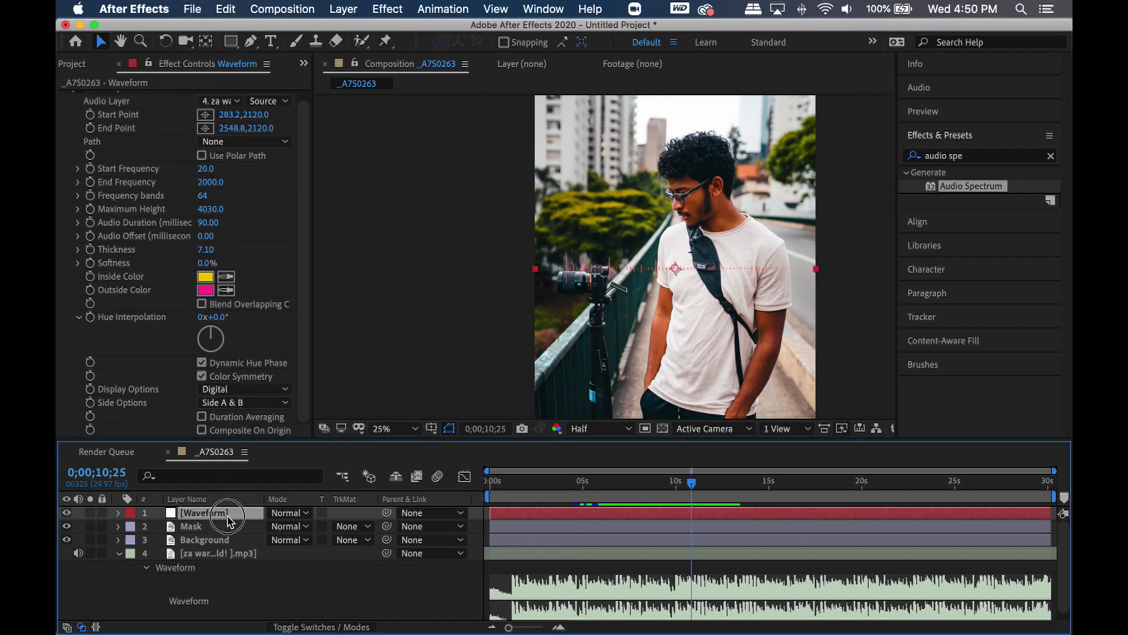
left_click_drag(204, 512, 228, 541)
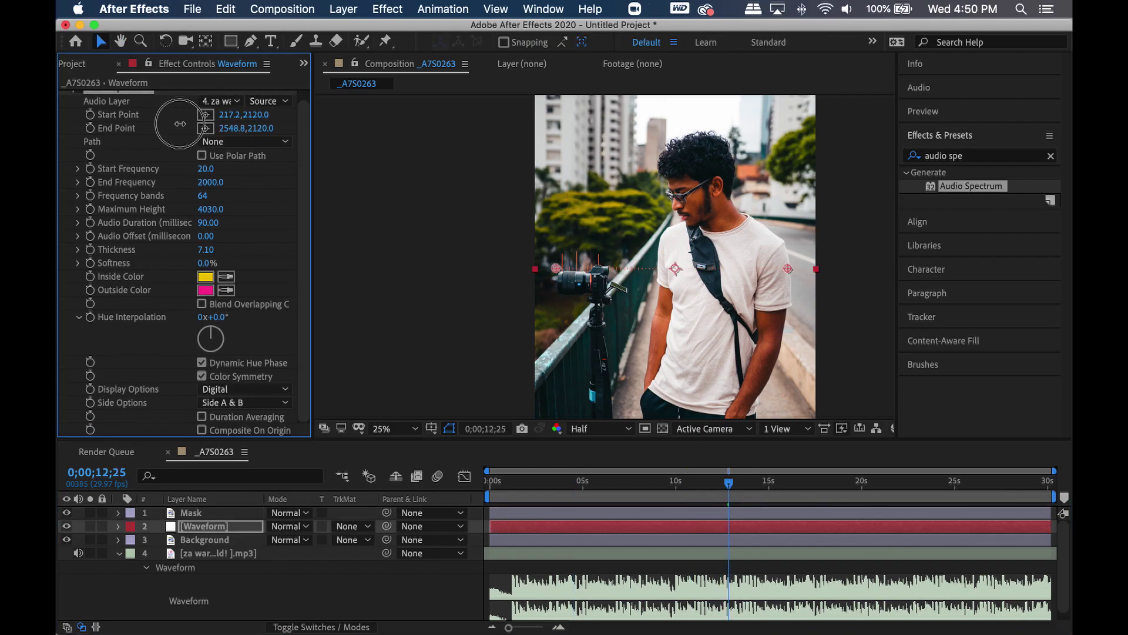
left_click_drag(312, 137, 464, 150)
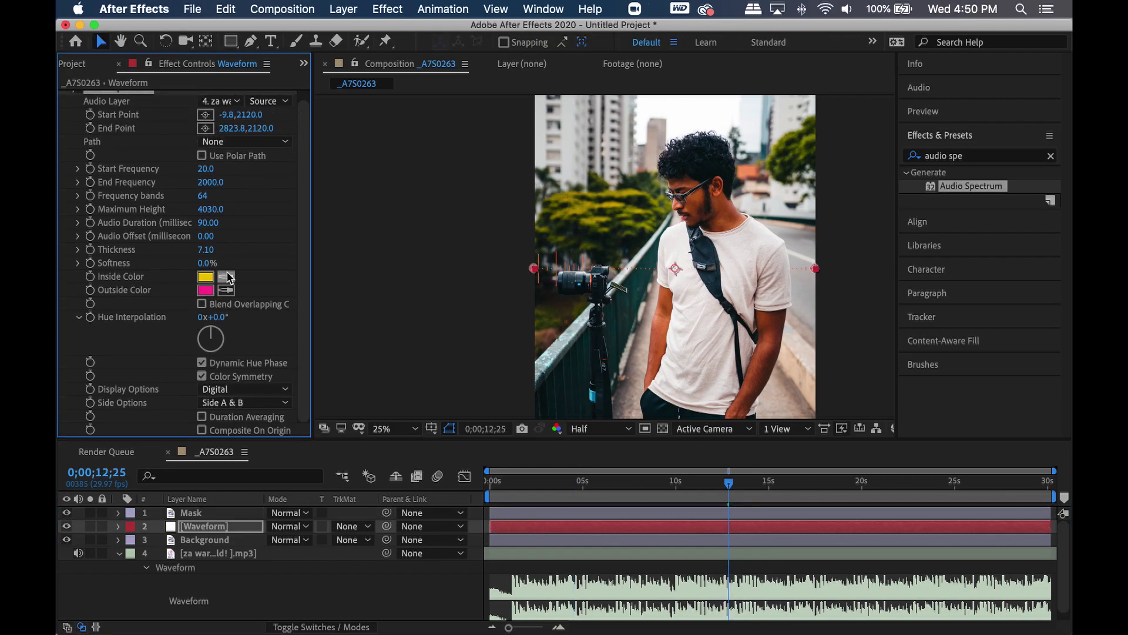
Set the spectrum's Inside colour to orange and preview the result
left_click(205, 275)
left_click(90, 152)
key("Return")
key("space")
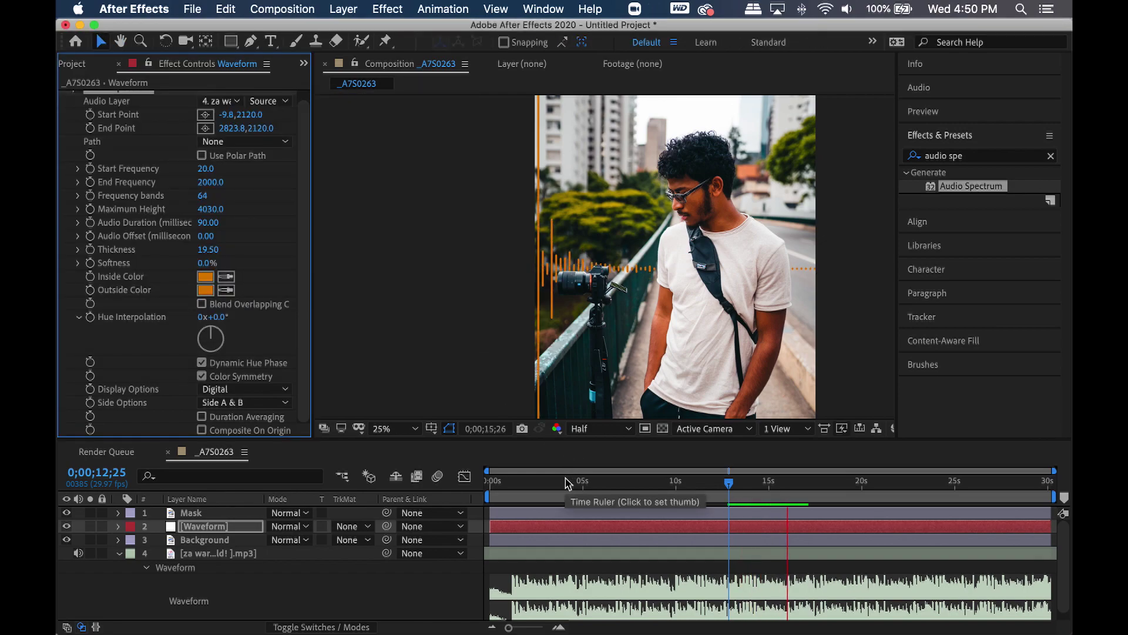
Apply Glow to Waveform and raise Glow Radius and Intensity, undoing a Threshold change
left_click(970, 155)
type("glow")
scroll(970, 353, "down", 5)
left_click_drag(964, 373, 229, 525)
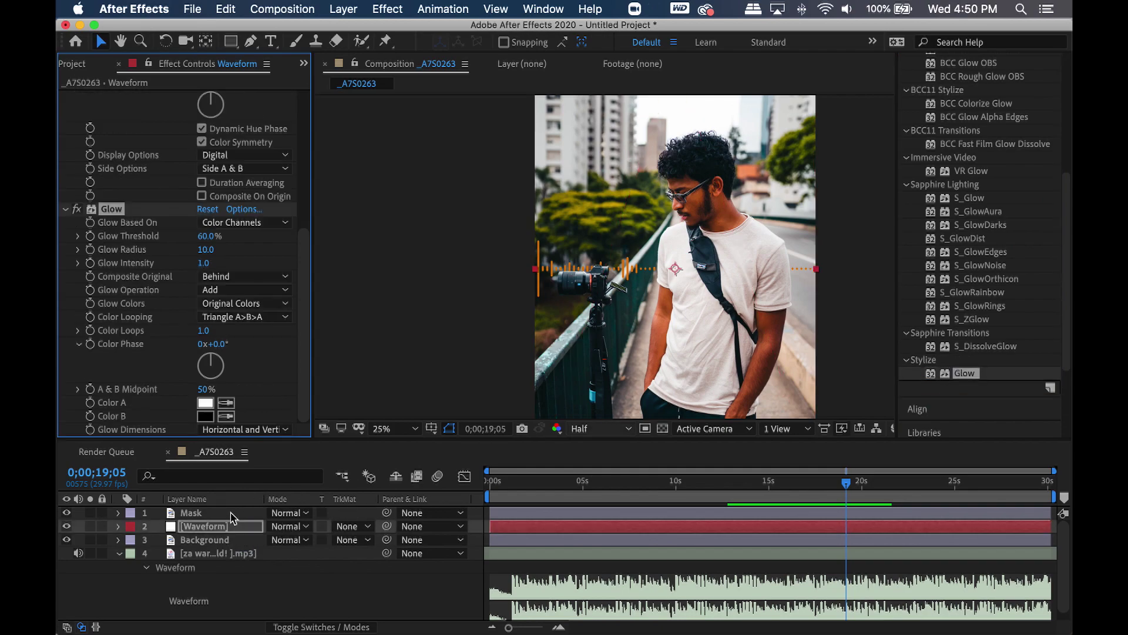
left_click_drag(210, 236, 333, 238)
key("ctrl+z")
left_click_drag(205, 250, 338, 236)
left_click_drag(203, 263, 292, 261)
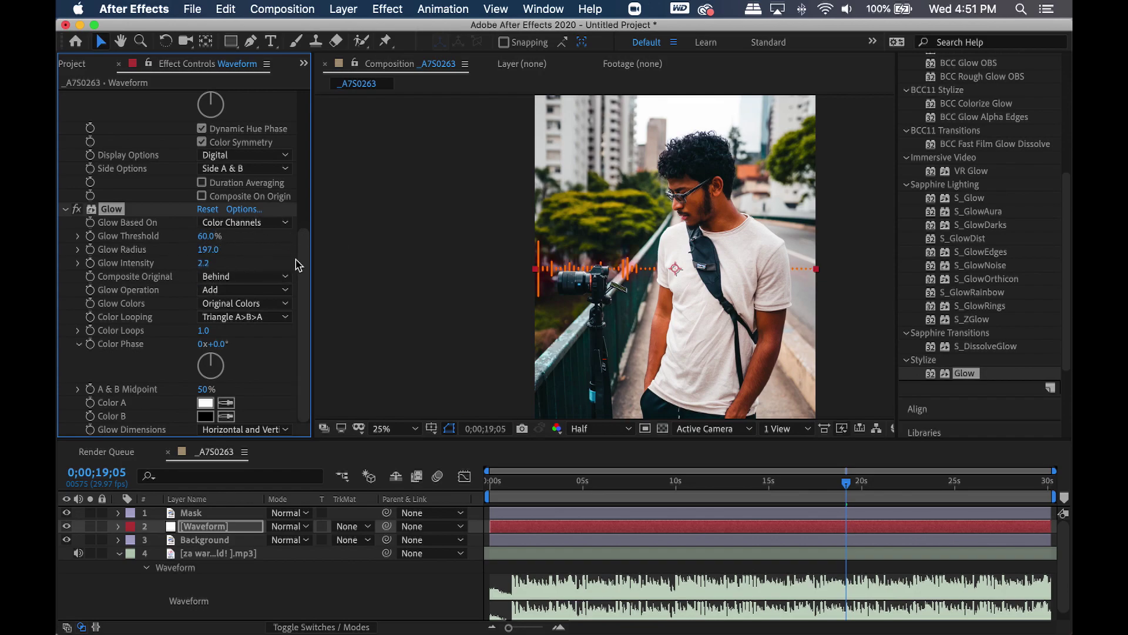